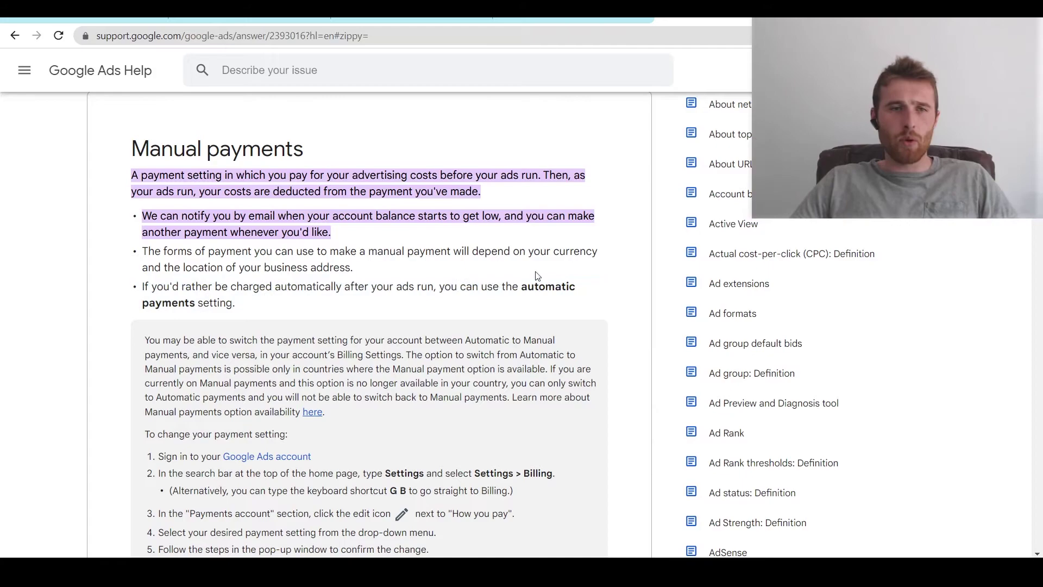
- Expand the Countries and territories list and scroll through the country table
{"action": "scroll", "coordinate": [593, 286], "scroll_direction": "down", "scroll_amount": 3}
{"action": "scroll", "coordinate": [380, 261], "scroll_direction": "up", "scroll_amount": 5}
{"action": "scroll", "coordinate": [344, 313], "scroll_direction": "down", "scroll_amount": 10}
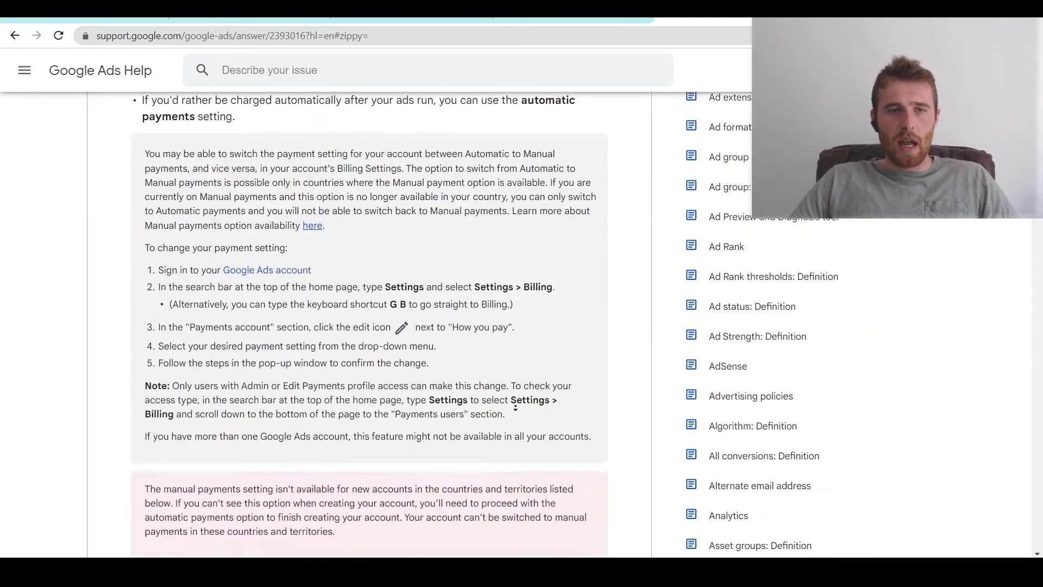
{"action": "left_click", "coordinate": [238, 172]}
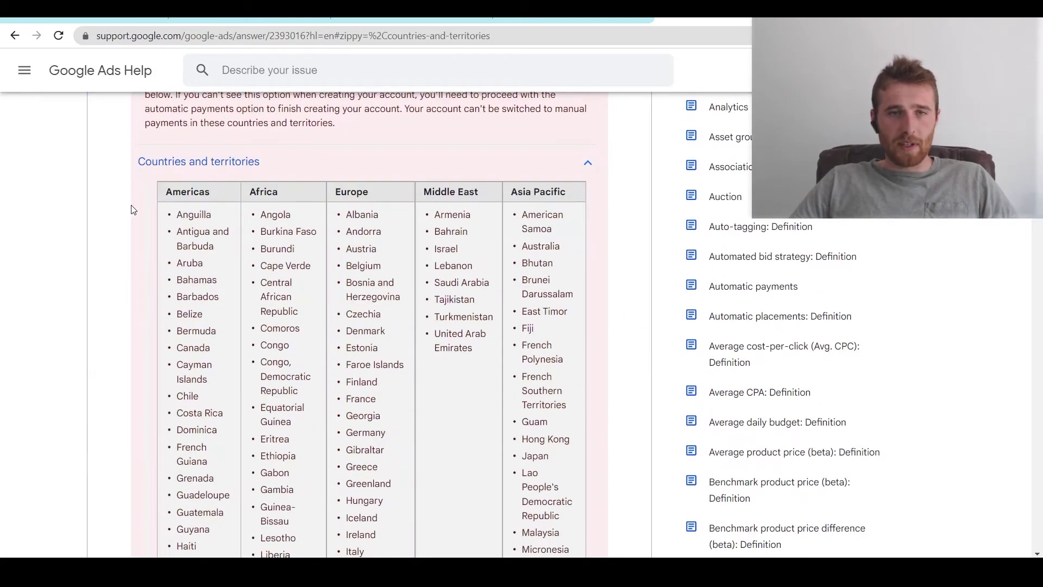
{"action": "scroll", "coordinate": [133, 210], "scroll_direction": "up", "scroll_amount": 3}
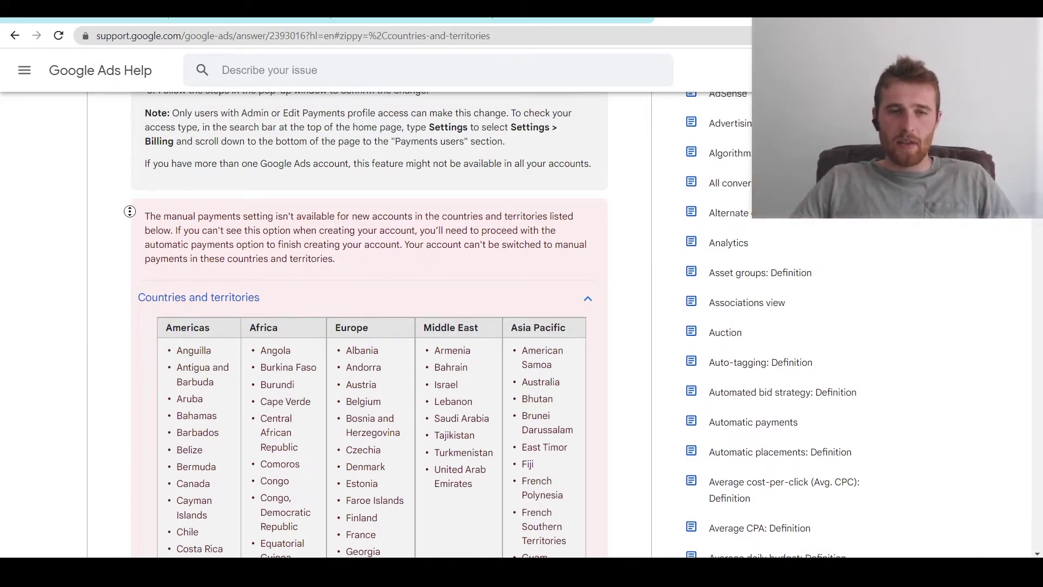
{"action": "scroll", "coordinate": [129, 211], "scroll_direction": "down", "scroll_amount": 5}
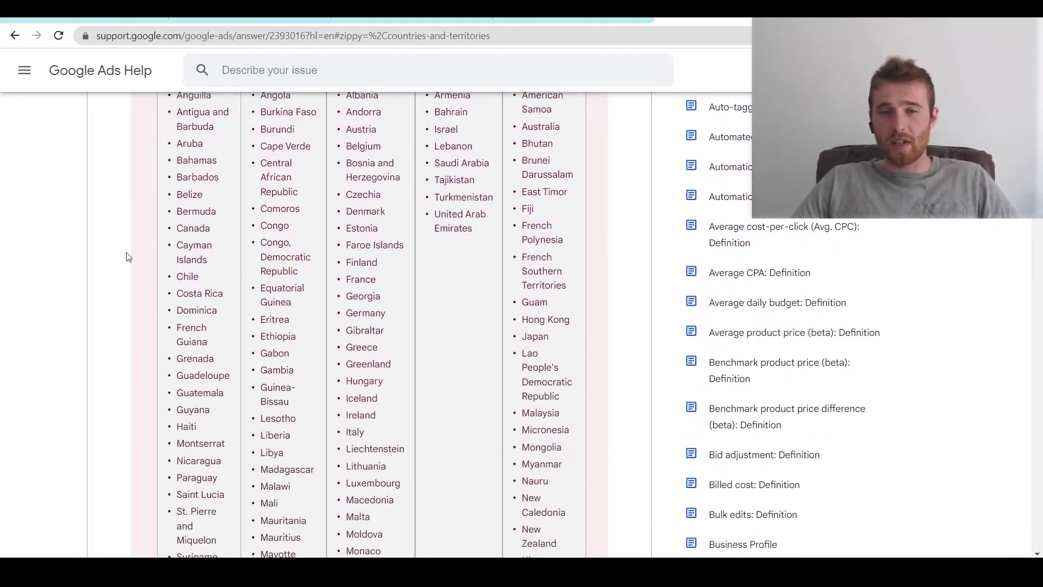
{"action": "scroll", "coordinate": [154, 288], "scroll_direction": "down", "scroll_amount": 3}
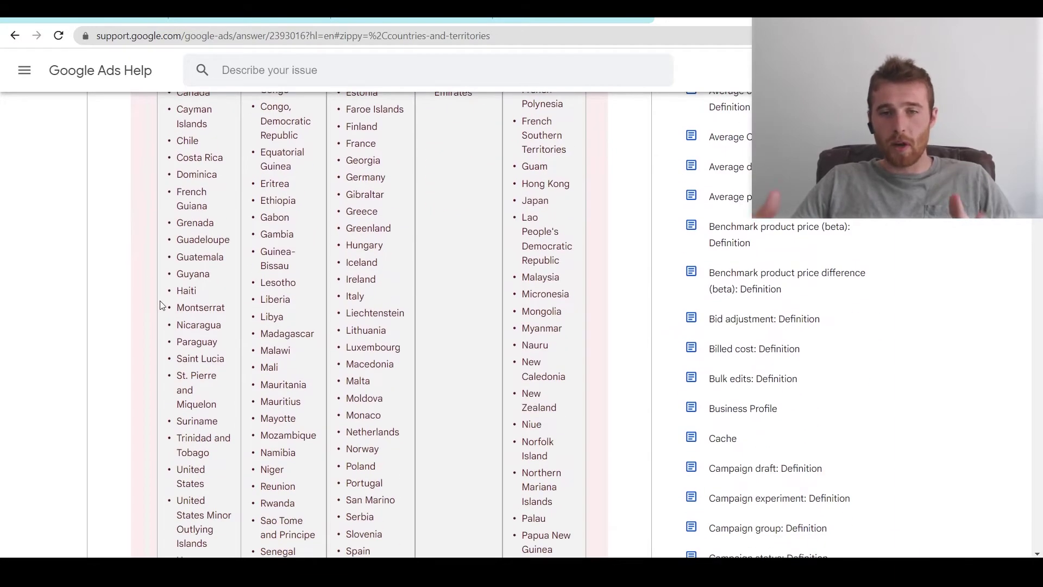
{"action": "scroll", "coordinate": [447, 353], "scroll_direction": "up", "scroll_amount": 8}
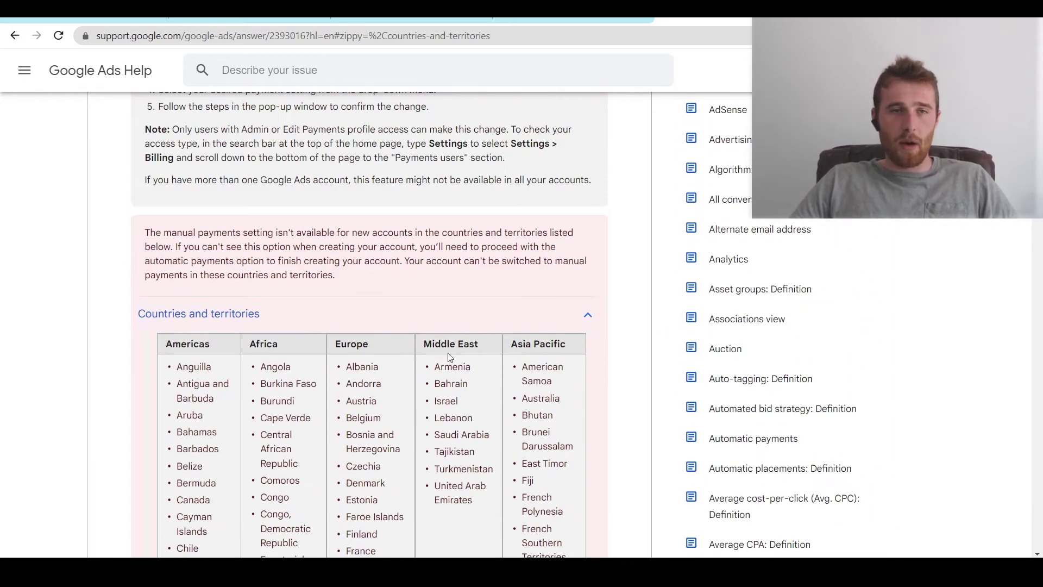
{"action": "scroll", "coordinate": [463, 272], "scroll_direction": "up", "scroll_amount": 11}
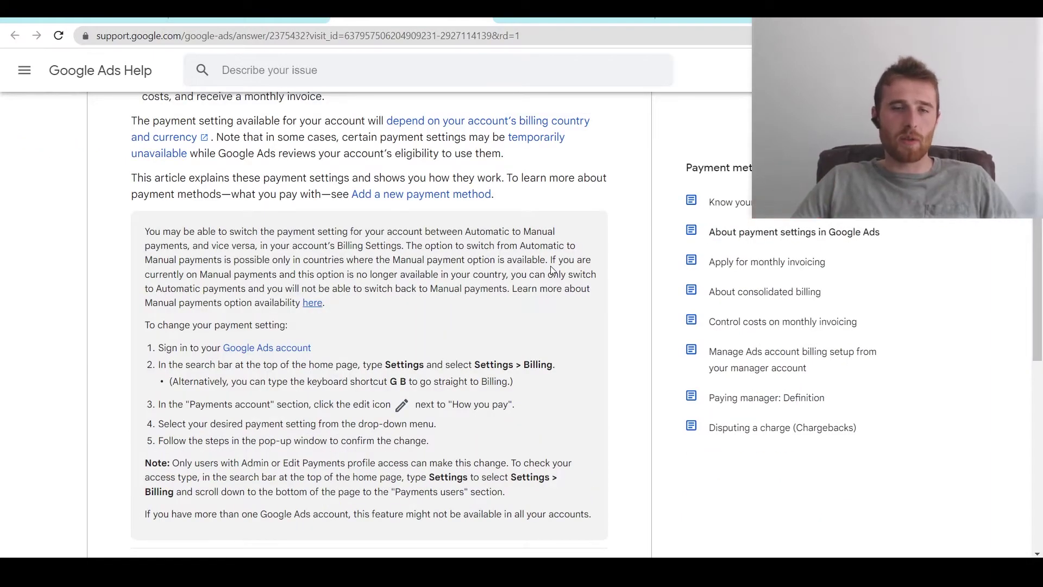
- Review the 'Payment method: what you pay with' section, then bring up the payments.google.com finder
{"action": "scroll", "coordinate": [565, 270], "scroll_direction": "up", "scroll_amount": 5}
{"action": "scroll", "coordinate": [631, 268], "scroll_direction": "up", "scroll_amount": 3}
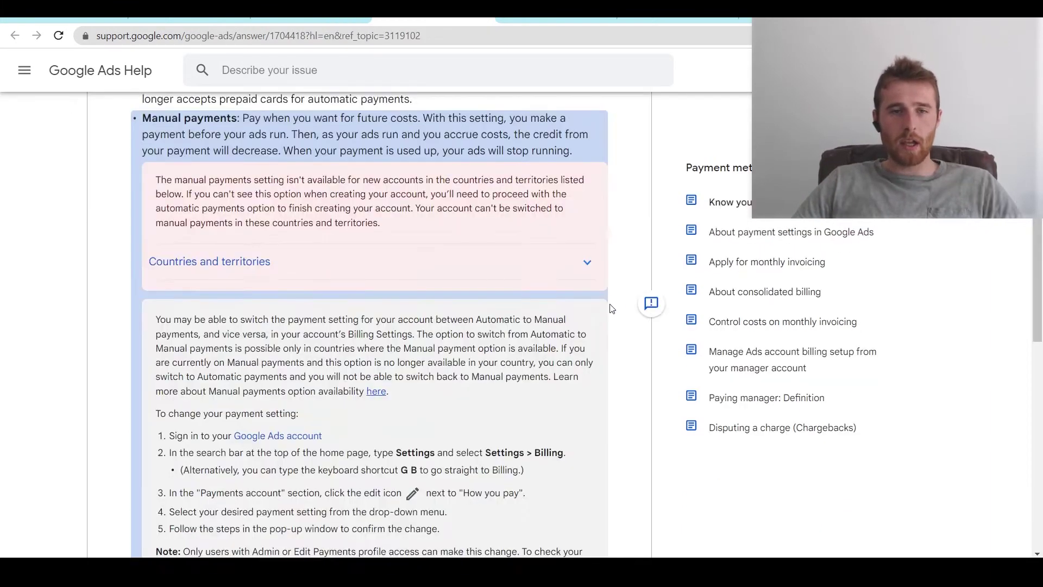
{"action": "scroll", "coordinate": [651, 301], "scroll_direction": "up", "scroll_amount": 5}
{"action": "scroll", "coordinate": [622, 345], "scroll_direction": "down", "scroll_amount": 15}
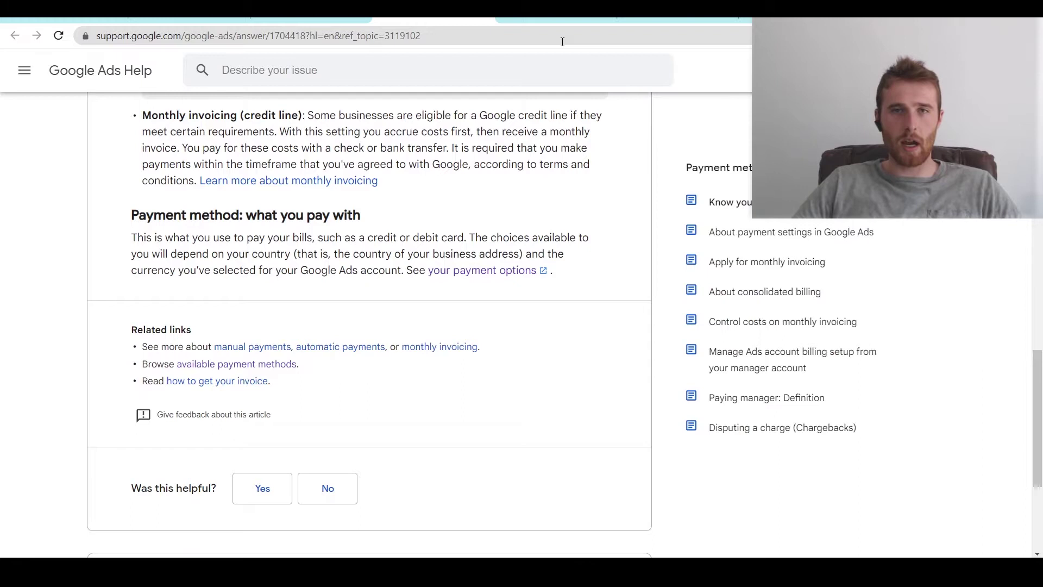
{"action": "left_click", "coordinate": [561, 22]}
- In the finder, choose Google Ads as the product and Canada (CA) as the billing country
{"action": "left_click", "coordinate": [411, 243]}
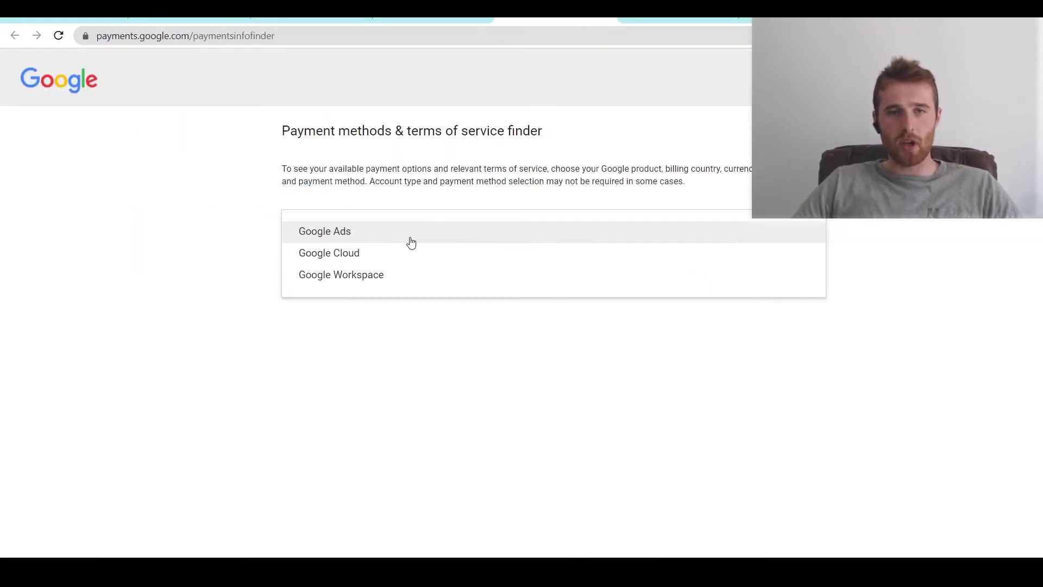
{"action": "left_click", "coordinate": [311, 234]}
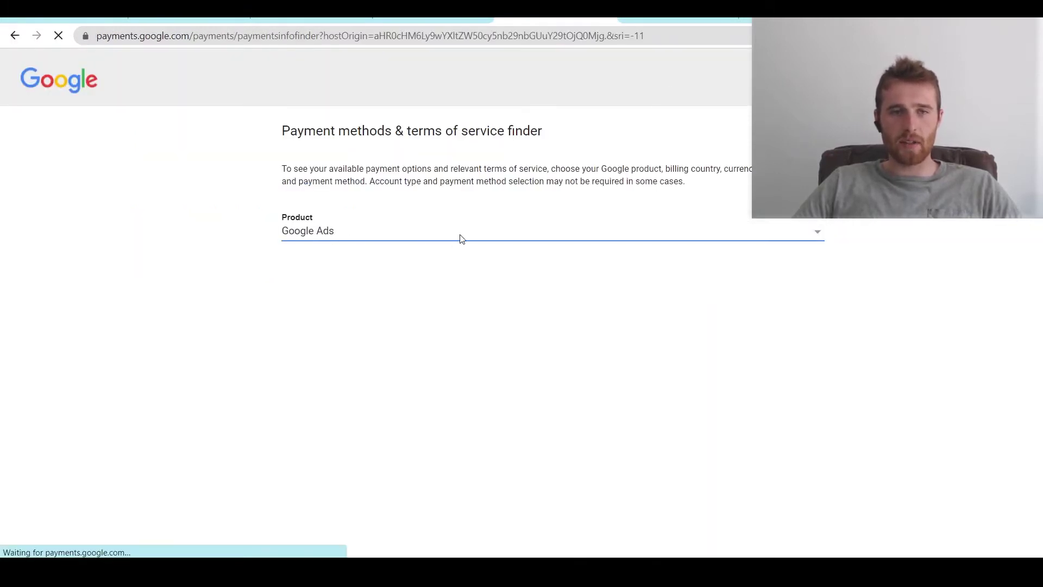
{"action": "left_click", "coordinate": [407, 290]}
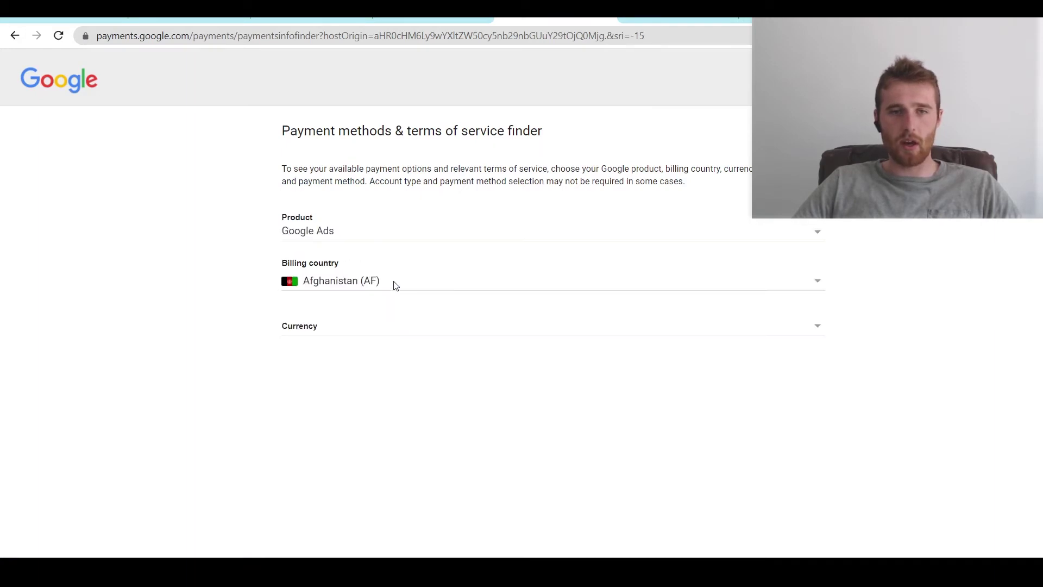
{"action": "left_click", "coordinate": [392, 283]}
{"action": "scroll", "coordinate": [344, 284], "scroll_direction": "down", "scroll_amount": 8}
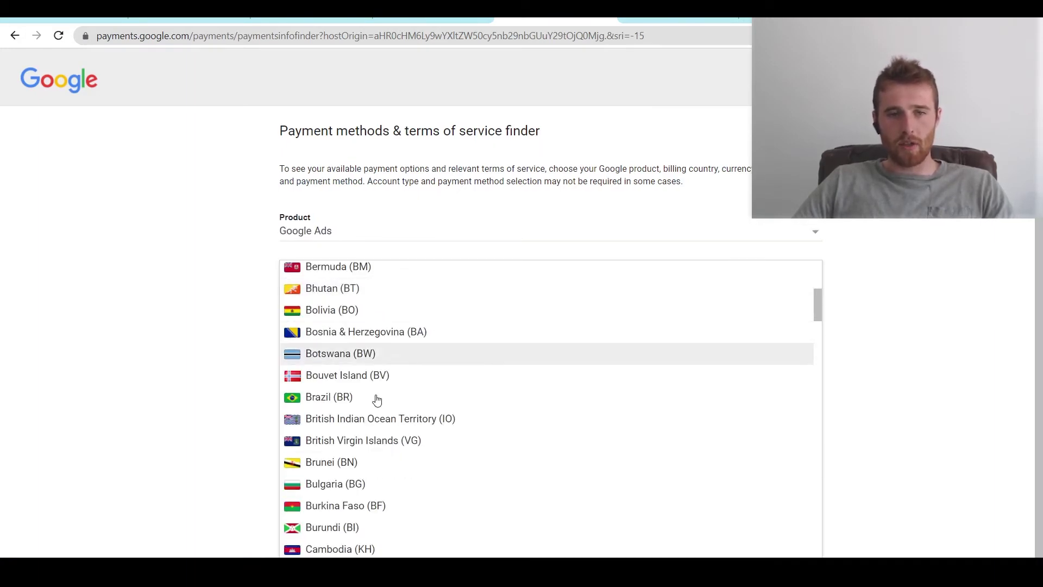
{"action": "scroll", "coordinate": [396, 451], "scroll_direction": "down", "scroll_amount": 3}
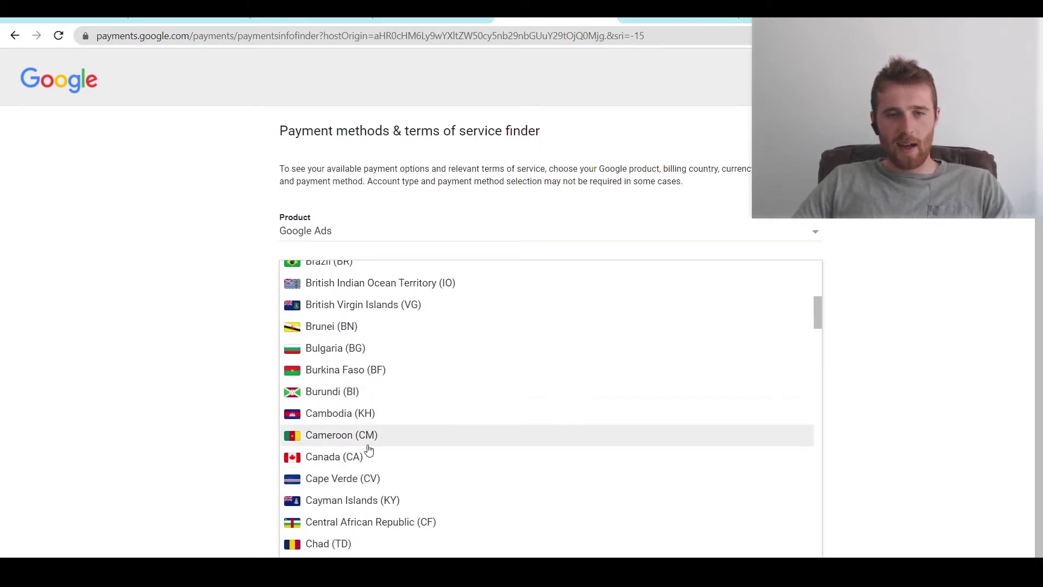
{"action": "left_click", "coordinate": [369, 456]}
- Set the currency to Canadian Dollar and highlight the two listed payment methods
{"action": "left_click", "coordinate": [376, 328]}
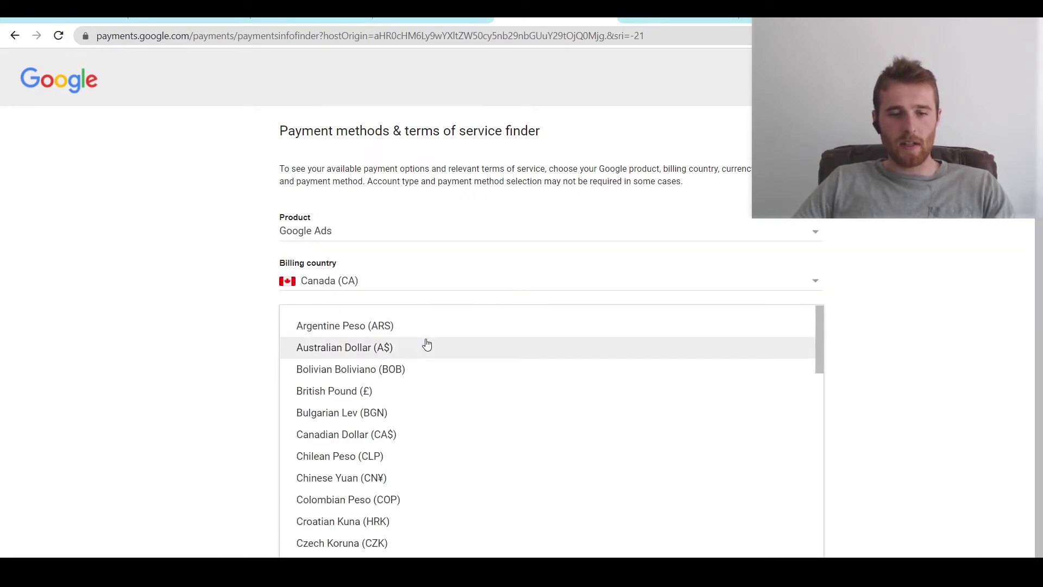
{"action": "left_click", "coordinate": [343, 444]}
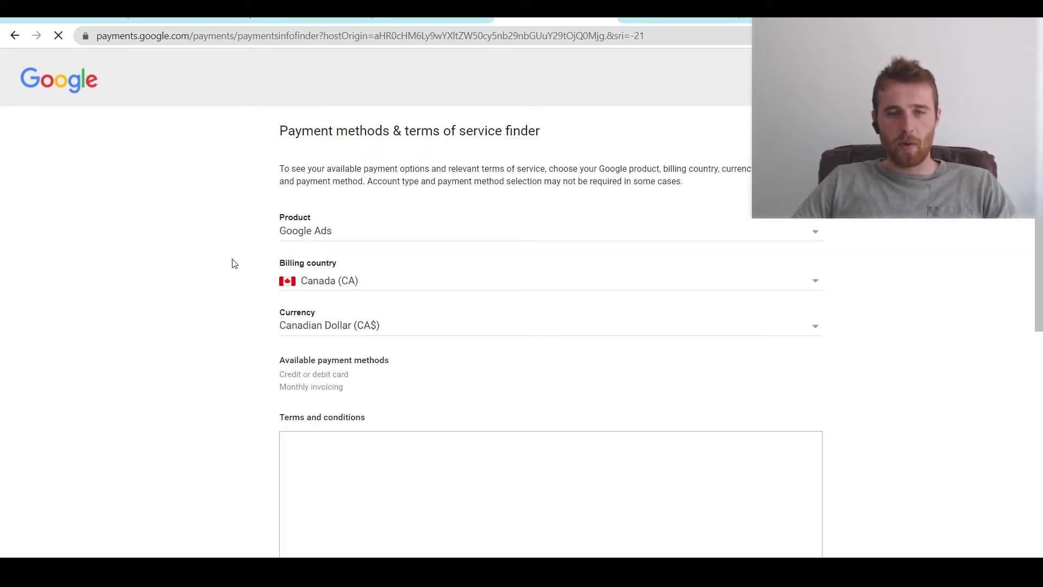
{"action": "scroll", "coordinate": [251, 263], "scroll_direction": "down", "scroll_amount": 3}
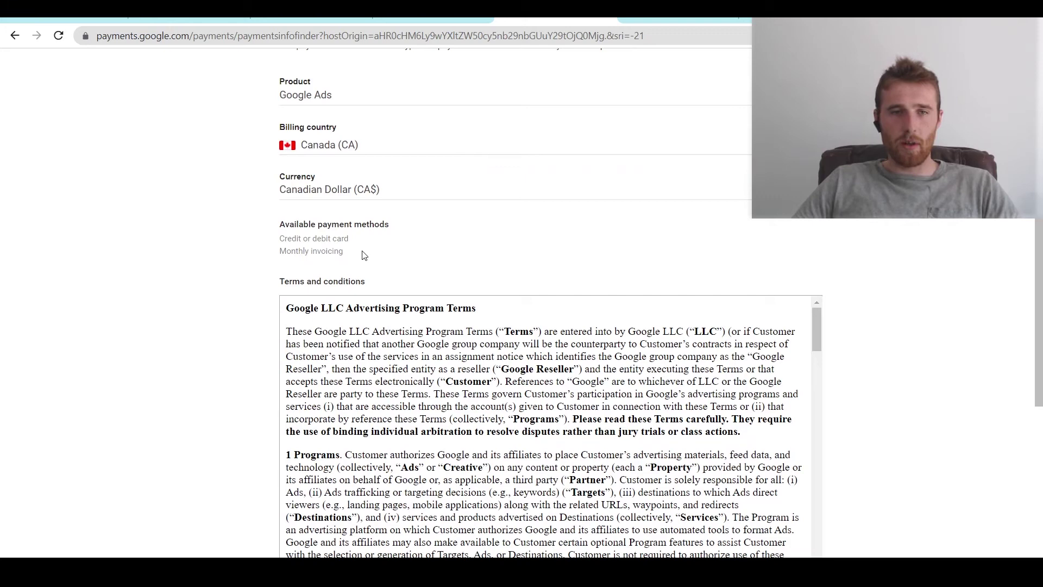
{"action": "left_click_drag", "start_coordinate": [364, 255], "coordinate": [275, 249]}
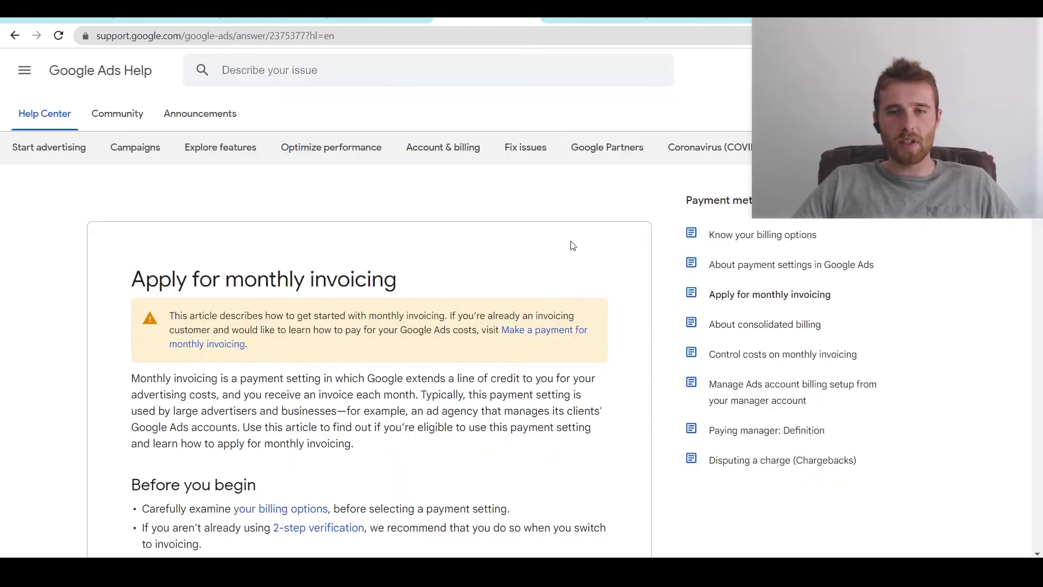
- Read the monthly invoicing eligibility, including the $5,000 monthly spend requirement, then return to the Manual payments article
{"action": "scroll", "coordinate": [559, 282], "scroll_direction": "down", "scroll_amount": 3}
{"action": "scroll", "coordinate": [552, 277], "scroll_direction": "down", "scroll_amount": 8}
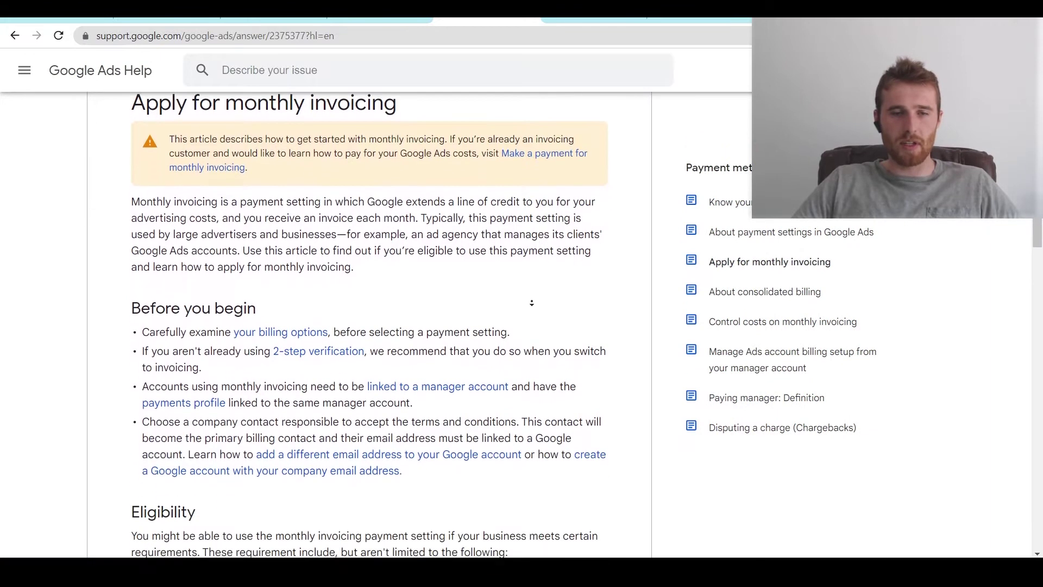
{"action": "scroll", "coordinate": [520, 291], "scroll_direction": "down", "scroll_amount": 1}
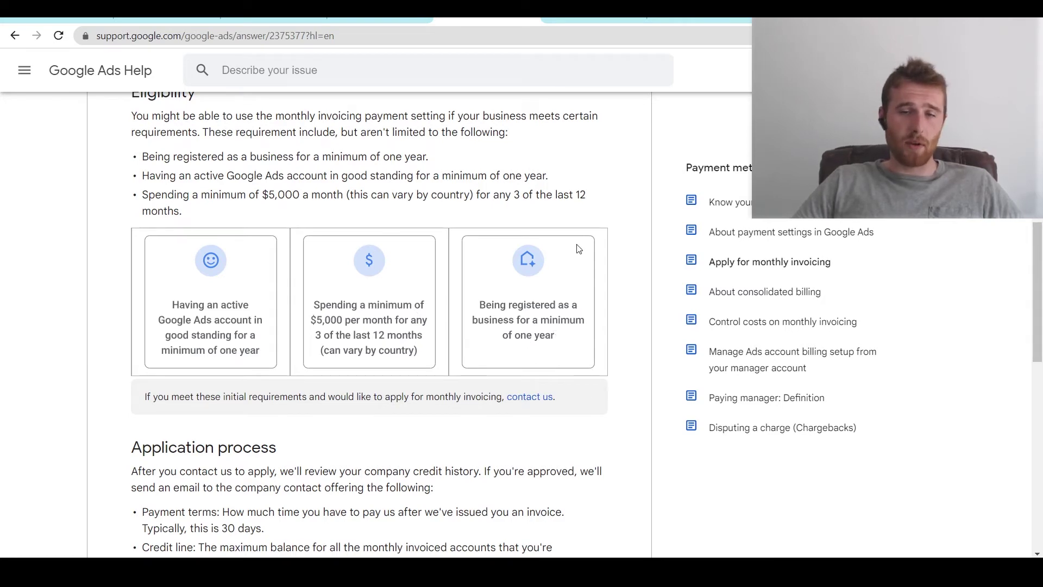
{"action": "scroll", "coordinate": [531, 336], "scroll_direction": "up", "scroll_amount": 3}
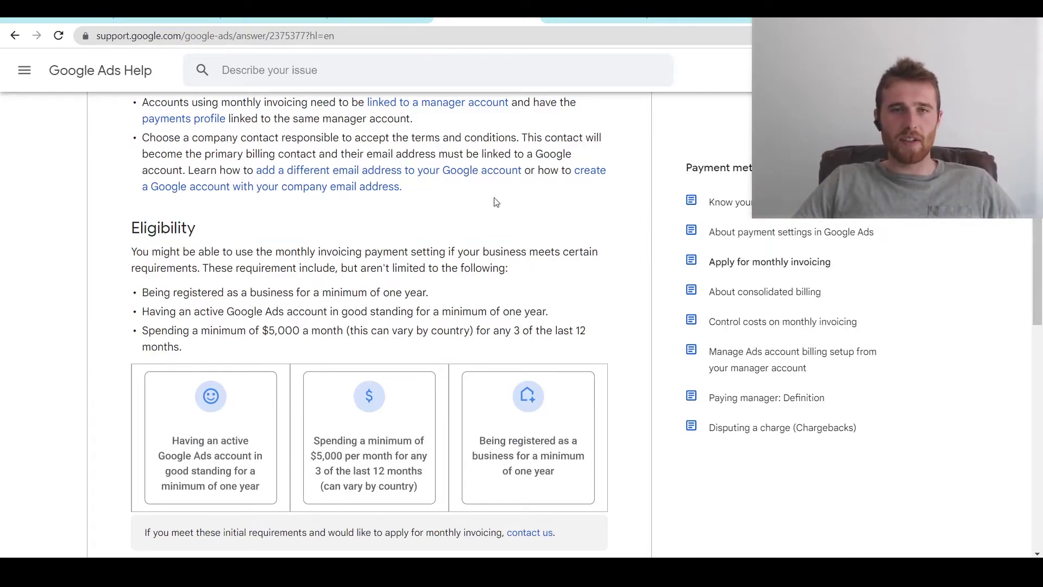
{"action": "key", "text": "alt+Left"}
- Return to the payments finder and highlight the Credit or debit card option
{"action": "scroll", "coordinate": [459, 168], "scroll_direction": "up", "scroll_amount": 15}
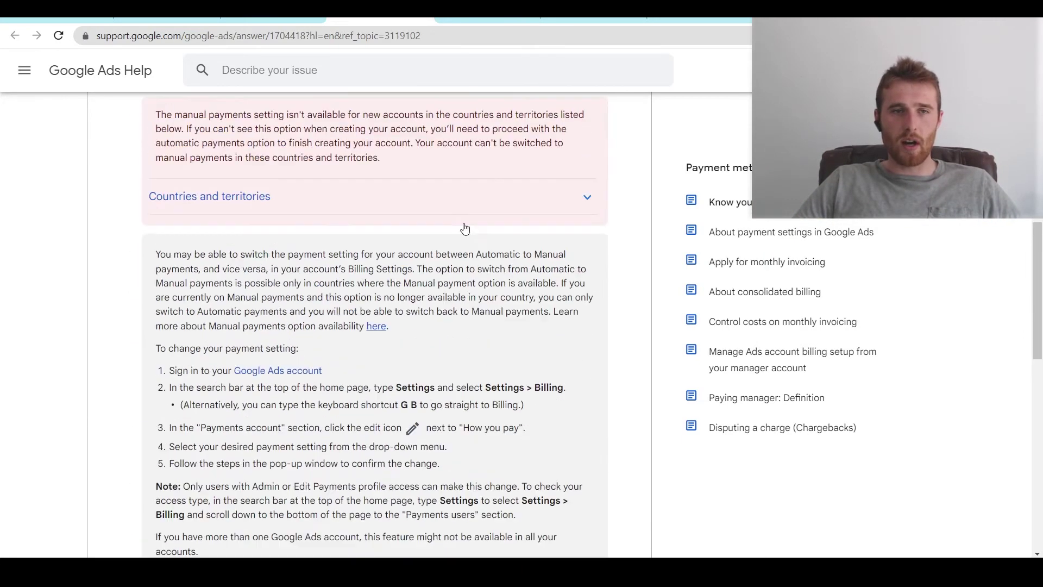
{"action": "key", "text": "ctrl+Tab"}
{"action": "key", "text": "ctrl+Tab"}
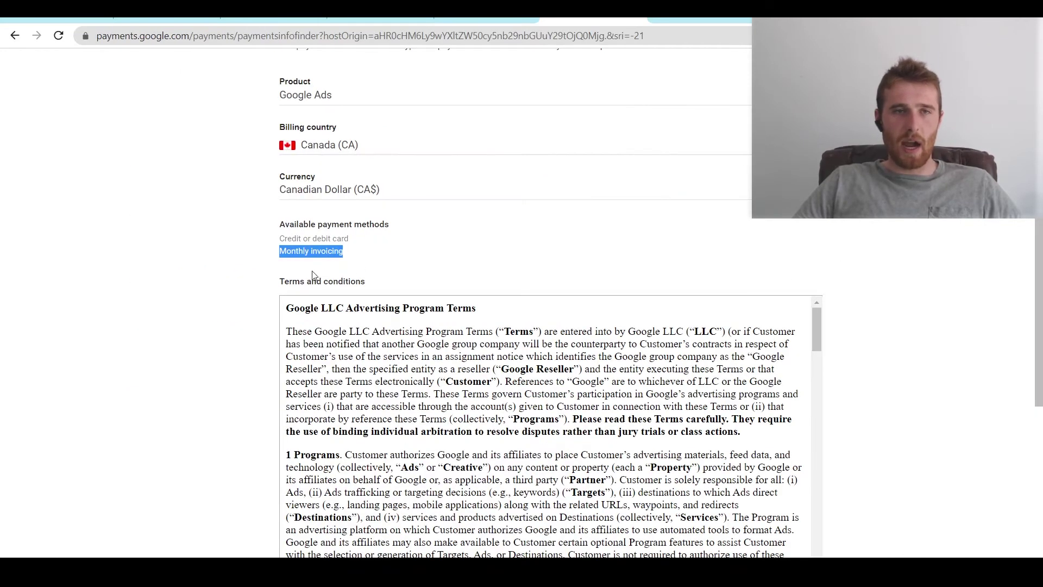
{"action": "scroll", "coordinate": [313, 275], "scroll_direction": "up", "scroll_amount": 3}
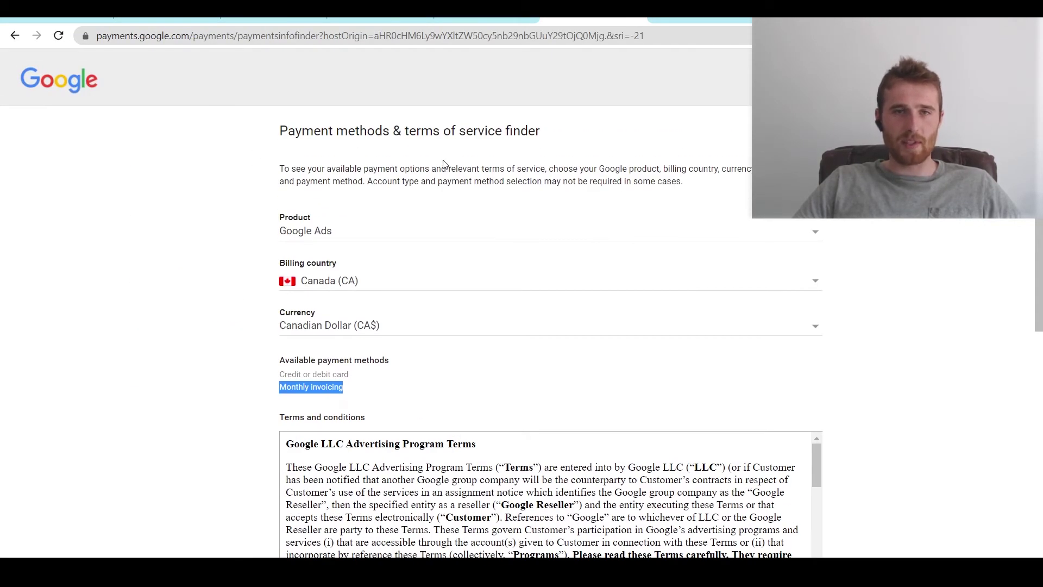
{"action": "left_click", "coordinate": [229, 247]}
{"action": "scroll", "coordinate": [256, 299], "scroll_direction": "down", "scroll_amount": 1}
{"action": "triple_click", "coordinate": [310, 338]}
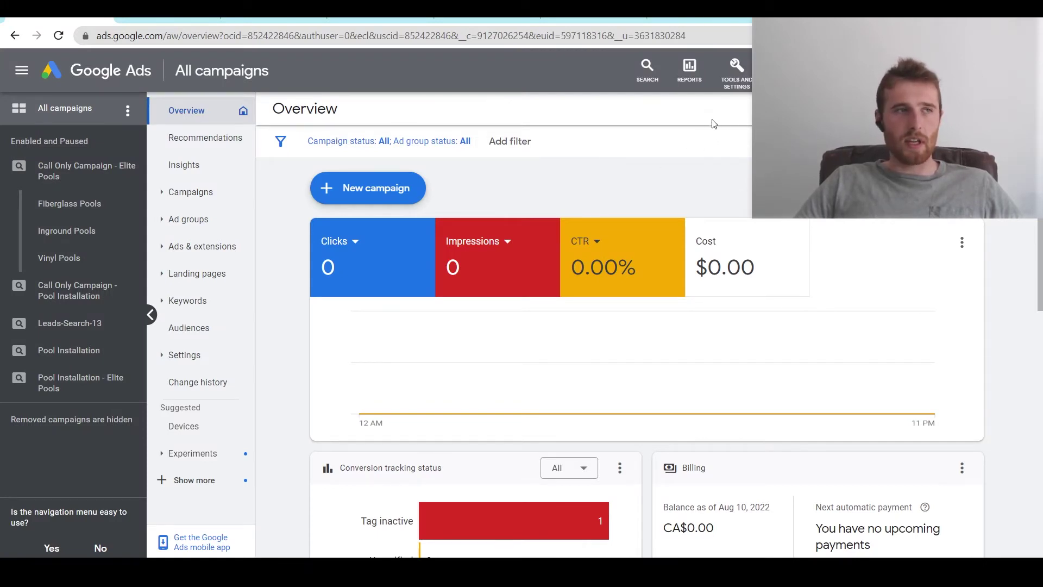
- Open Billing settings from Tools and Settings and highlight the CA$500.00 payment threshold explanation
{"action": "left_click", "coordinate": [734, 72]}
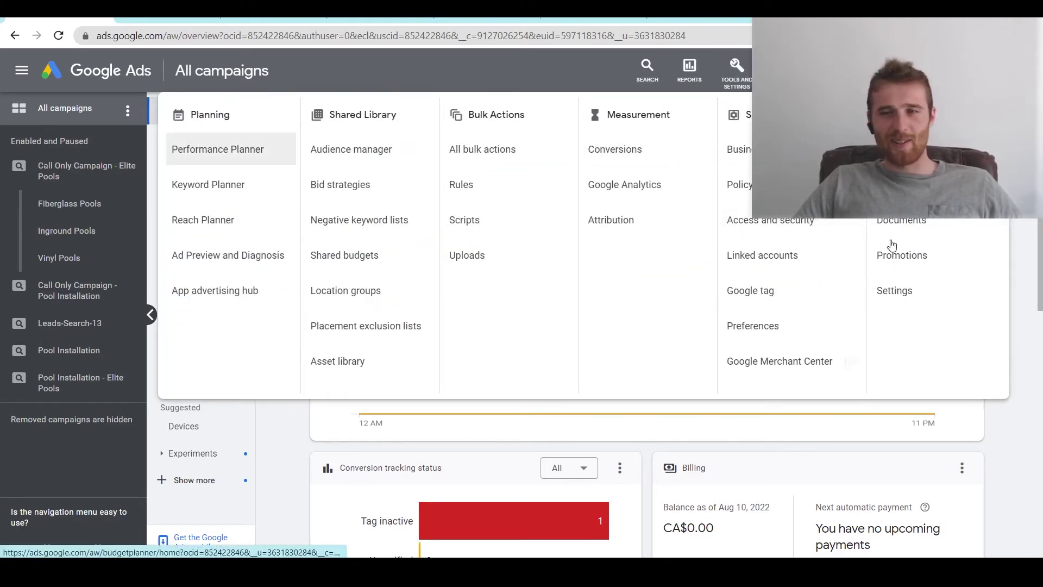
{"action": "left_click", "coordinate": [912, 296]}
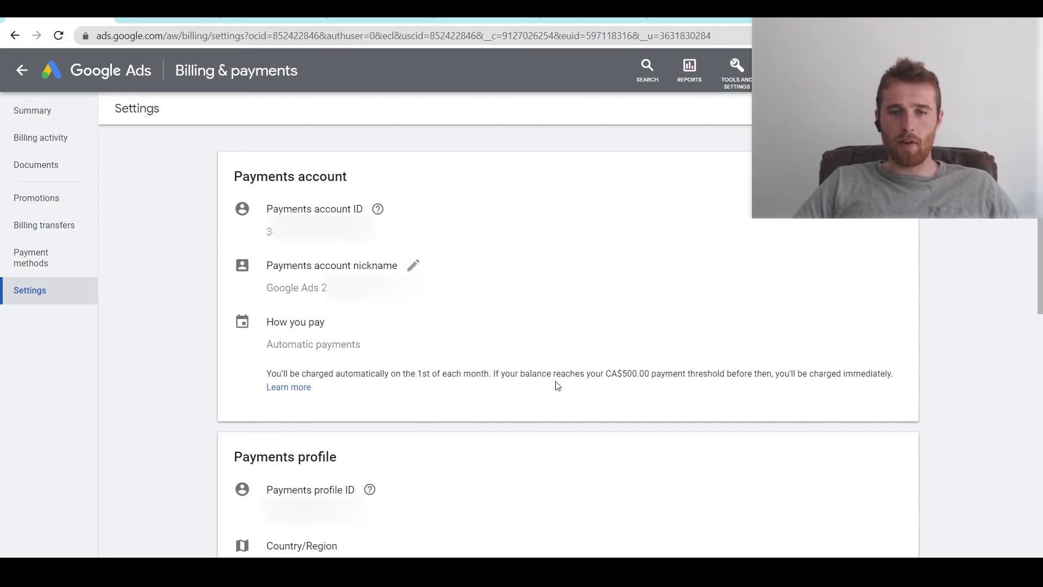
{"action": "left_click_drag", "start_coordinate": [551, 374], "coordinate": [845, 375]}
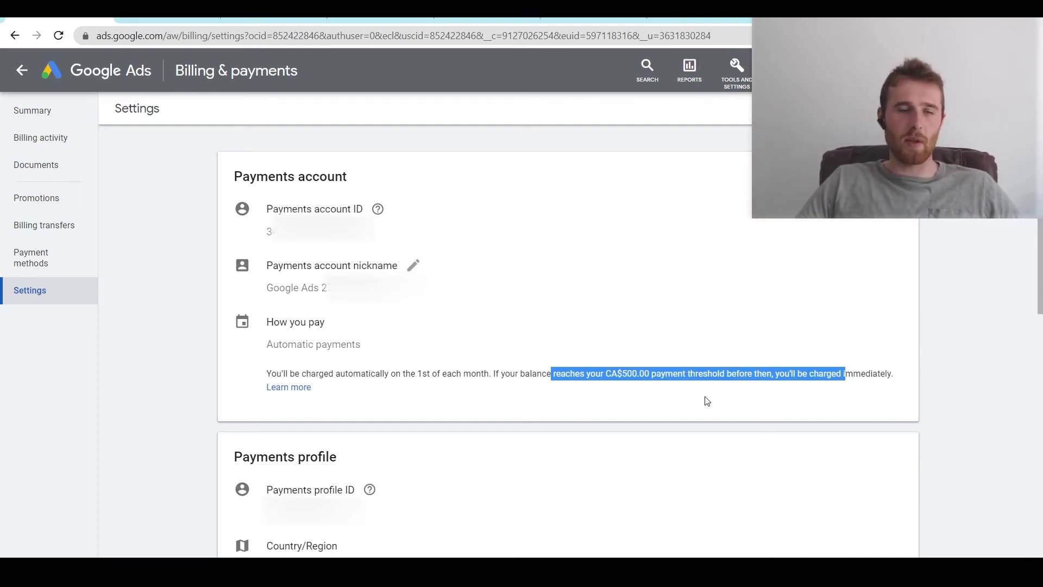
- Open Payment methods to see the primary Visa card and no backup method
{"action": "left_click", "coordinate": [46, 263]}
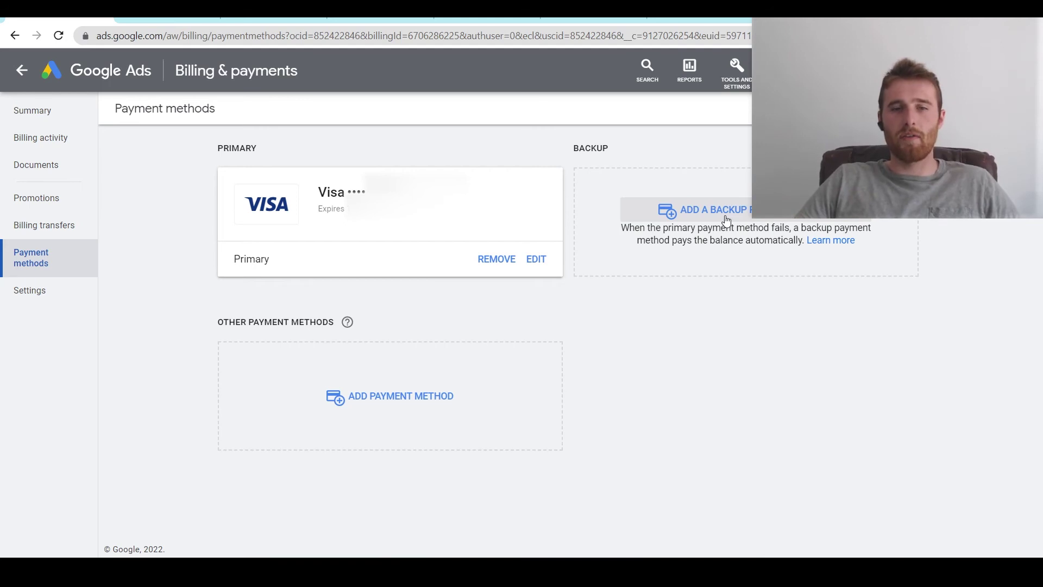
{"action": "left_click", "coordinate": [428, 397]}
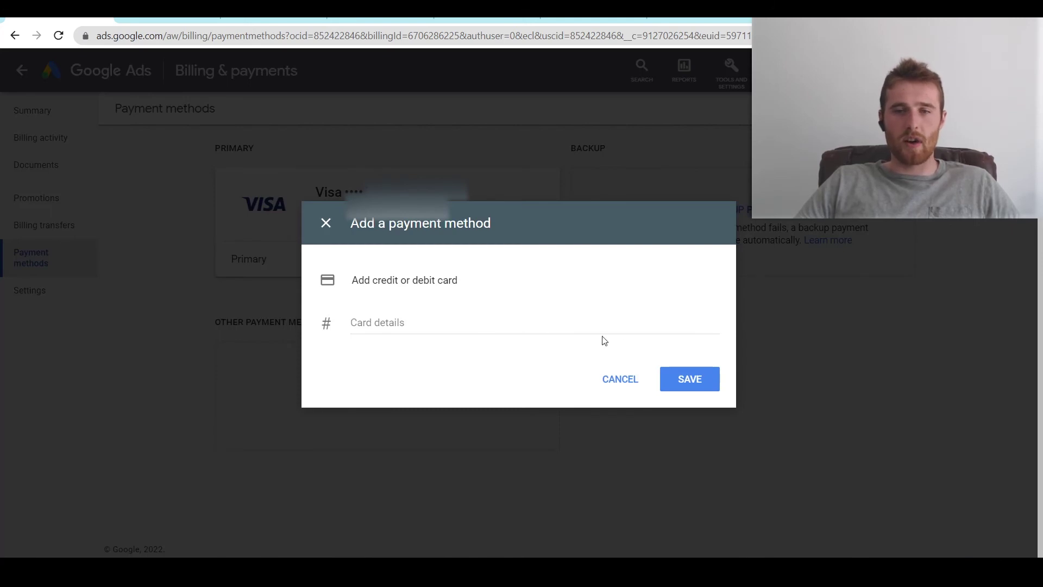
{"action": "left_click", "coordinate": [631, 385]}
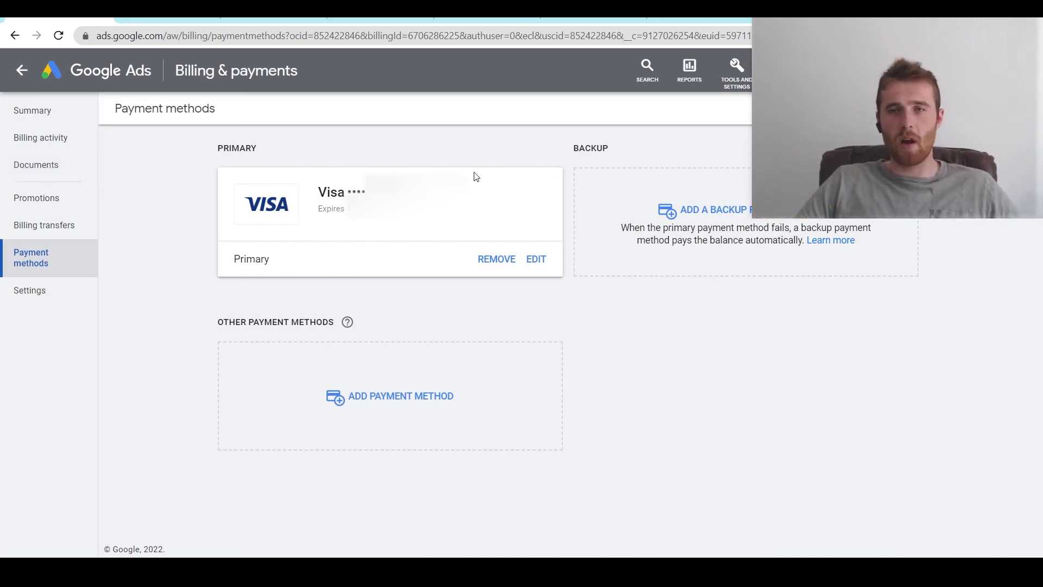
- Leave Billing & payments and go back to the All campaigns Overview page
{"action": "left_click", "coordinate": [21, 70]}
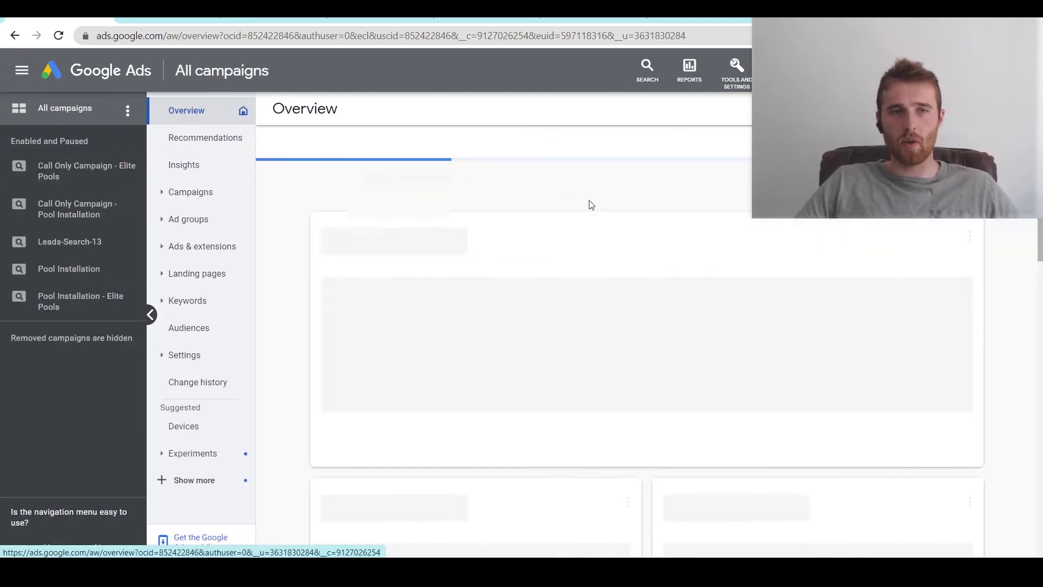